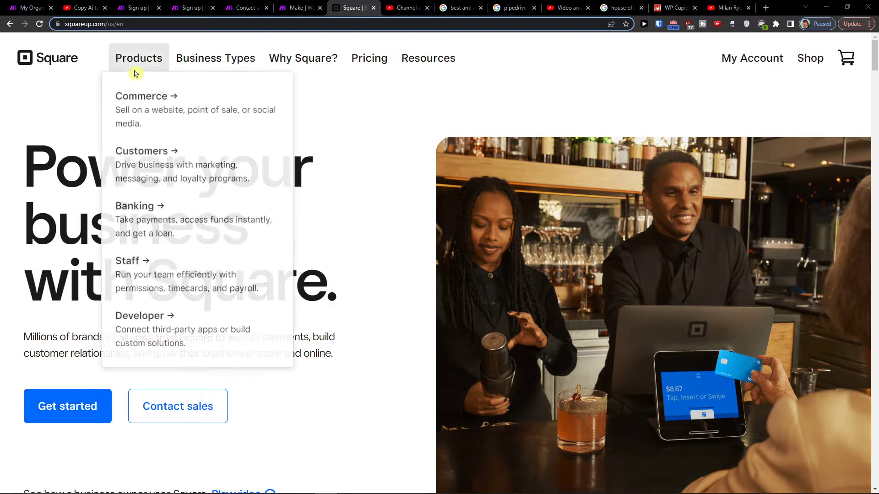
Step: Follow the make.com link from the Copy AI video to the sign-up page, then return to Make
{"action": "left_click", "coordinate": [30, 7]}
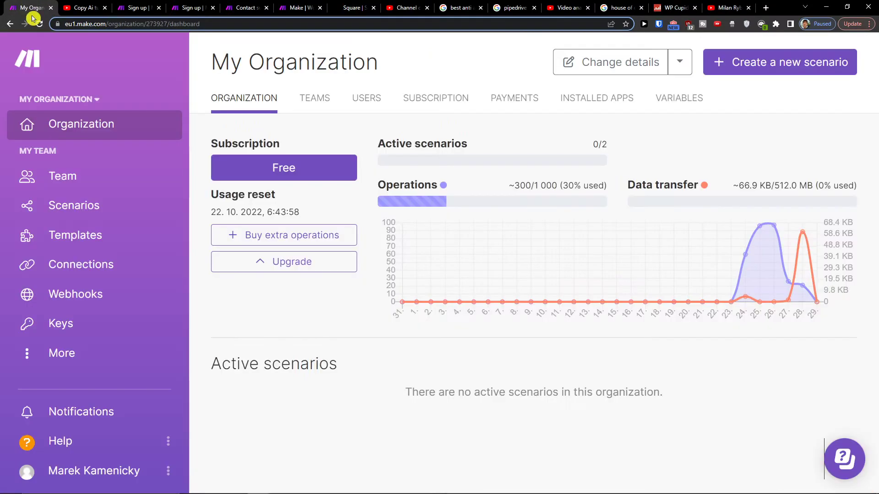
{"action": "left_click", "coordinate": [82, 8]}
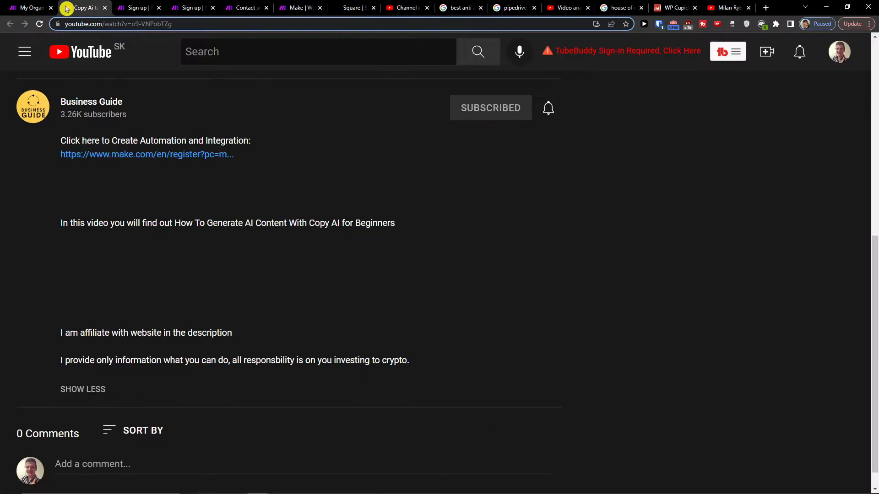
{"action": "left_click", "coordinate": [90, 160]}
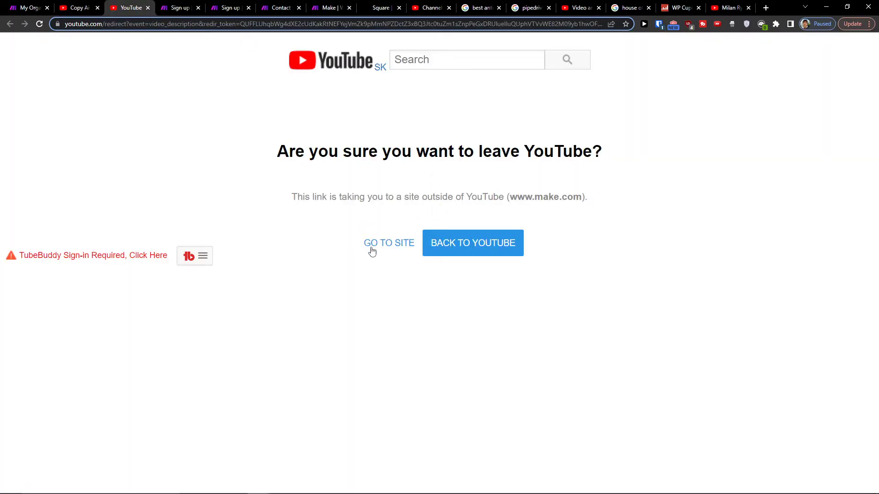
{"action": "left_click", "coordinate": [388, 243]}
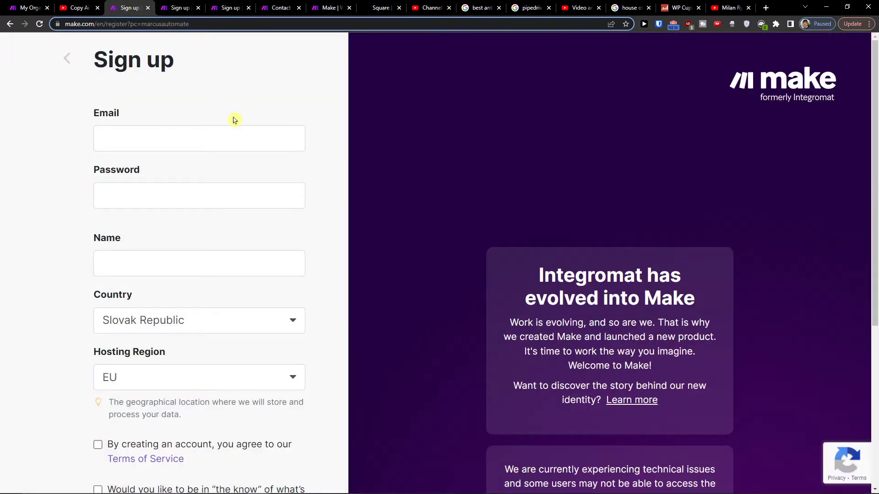
{"action": "scroll", "coordinate": [233, 120], "scroll_direction": "down", "scroll_amount": 4}
{"action": "scroll", "coordinate": [206, 199], "scroll_direction": "down", "scroll_amount": 1}
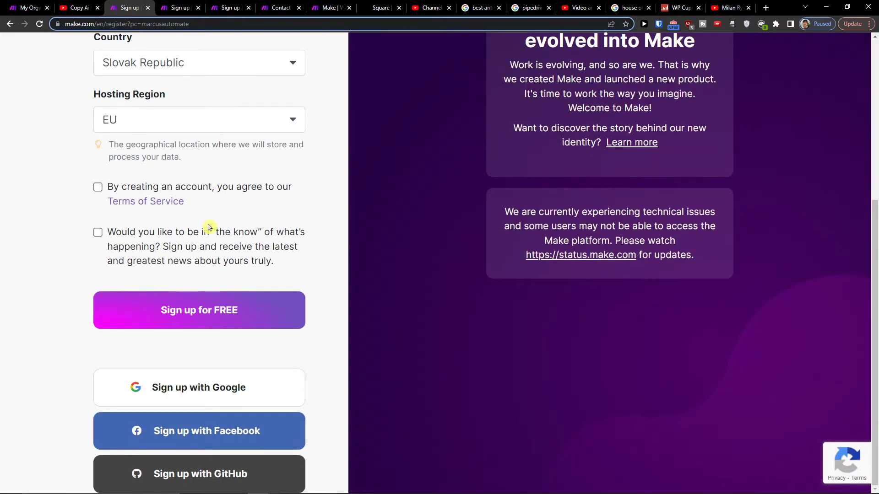
{"action": "scroll", "coordinate": [209, 227], "scroll_direction": "up", "scroll_amount": 2}
{"action": "left_click", "coordinate": [330, 8]}
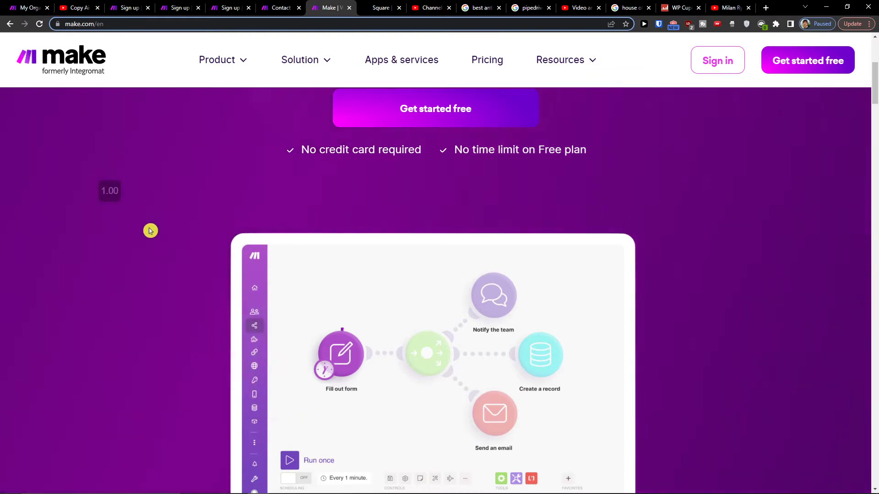
Step: Open the Scenarios list and delete the WooCommerce scenario
{"action": "left_click", "coordinate": [28, 7]}
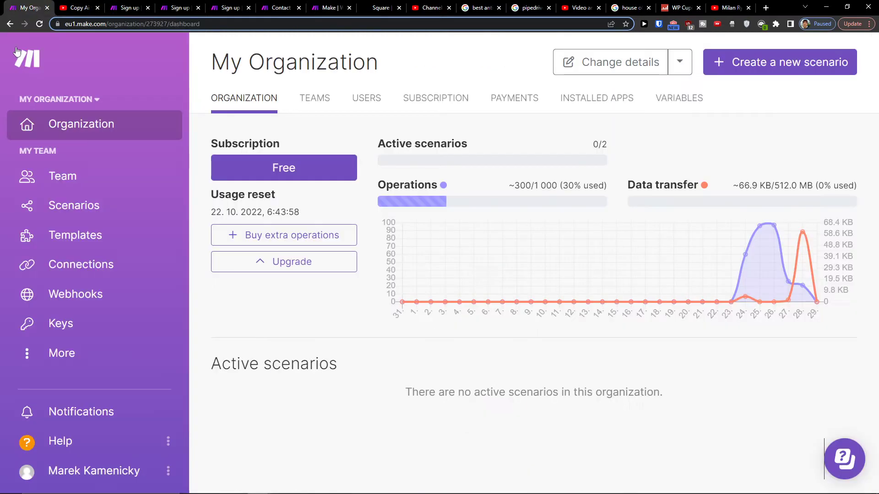
{"action": "left_click", "coordinate": [84, 202]}
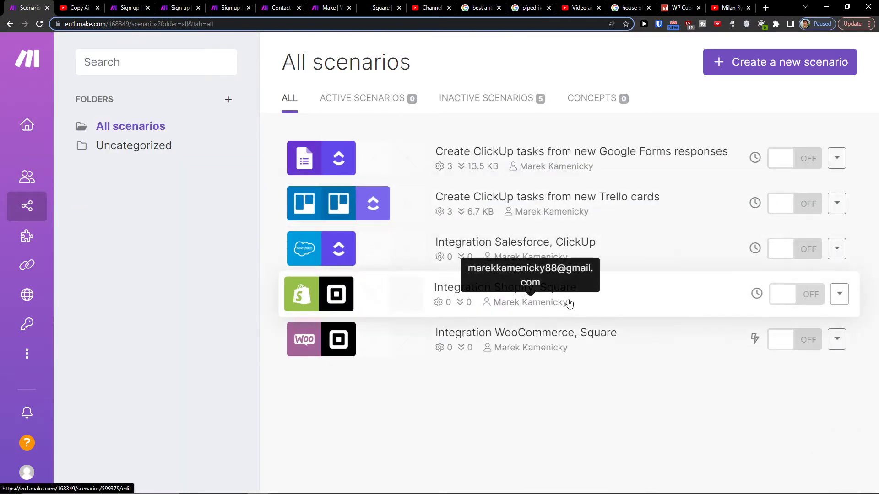
{"action": "left_click", "coordinate": [837, 340]}
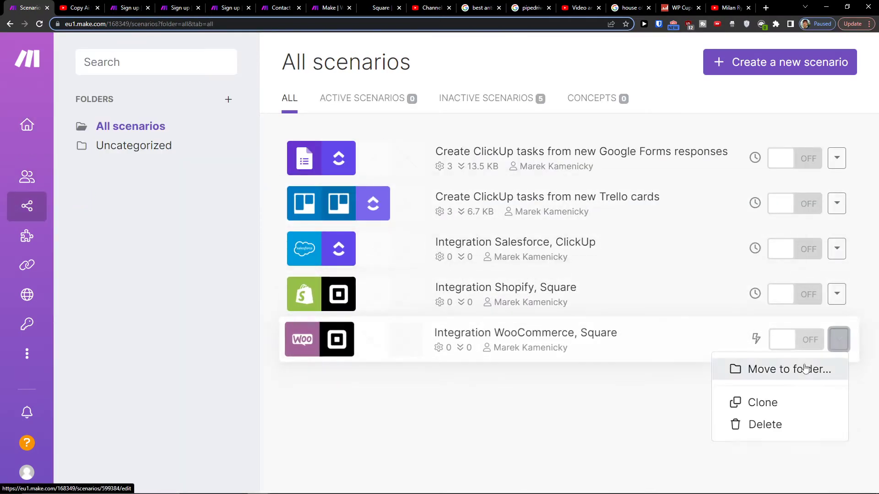
{"action": "left_click", "coordinate": [765, 424]}
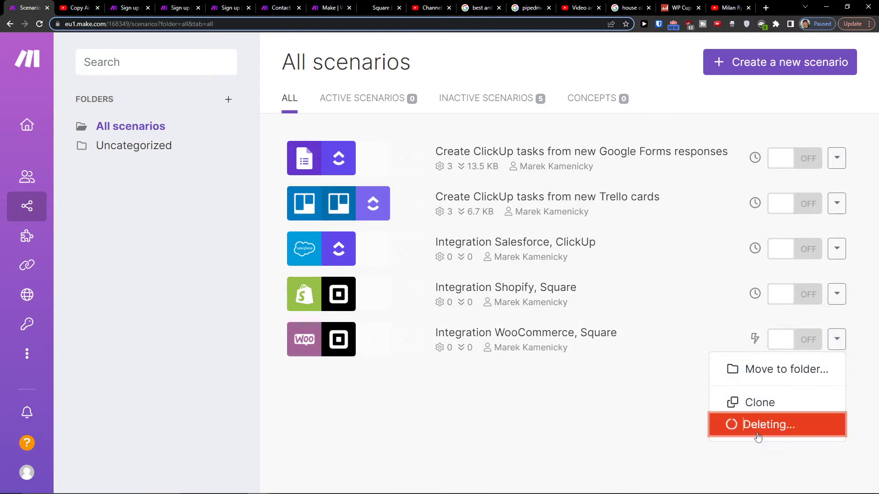
{"action": "left_click", "coordinate": [758, 426]}
Step: Delete the Shopify and Salesforce scenarios, then start a blank new scenario
{"action": "left_click", "coordinate": [838, 293]}
{"action": "left_click", "coordinate": [762, 379]}
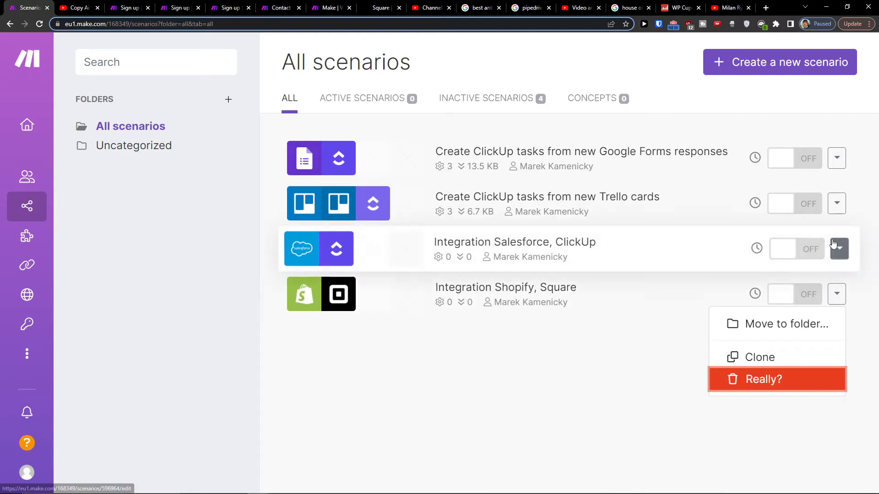
{"action": "left_click", "coordinate": [763, 379]}
{"action": "left_click", "coordinate": [838, 248]}
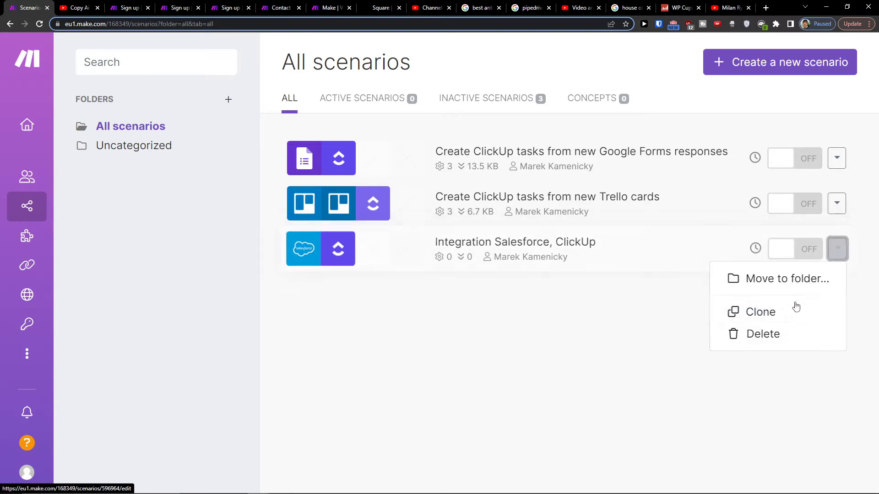
{"action": "left_click", "coordinate": [763, 334]}
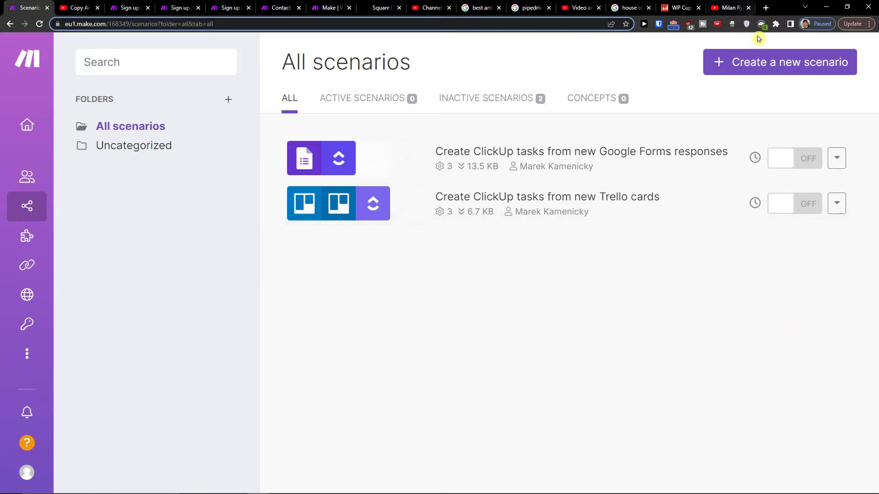
{"action": "left_click", "coordinate": [811, 61]}
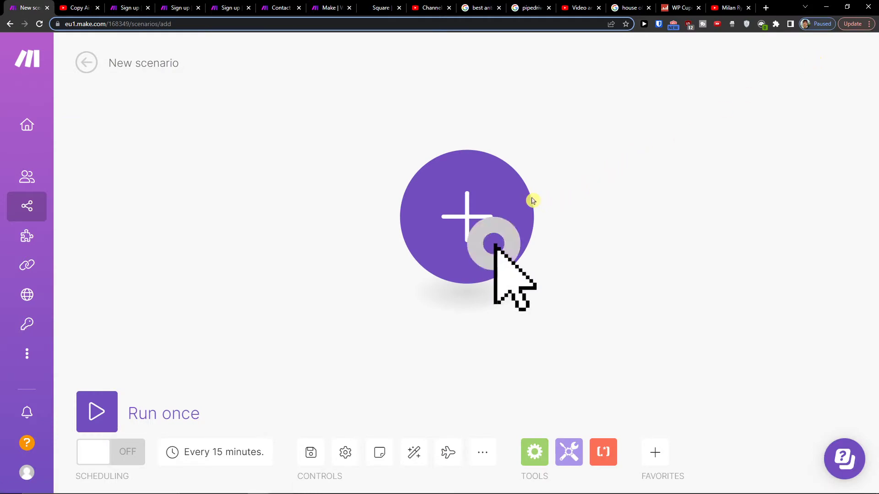
Step: Add Squarespace 'Watch Orders' as the first module, leaving its connection unset
{"action": "left_click", "coordinate": [532, 201]}
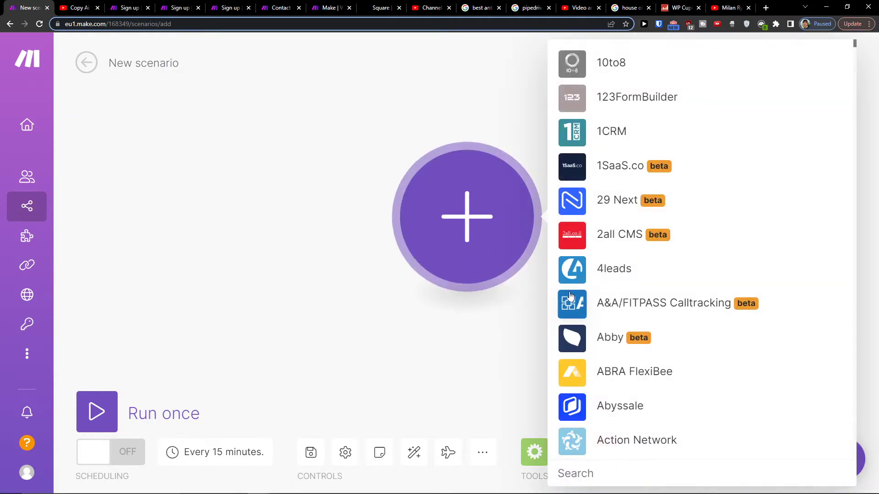
{"action": "type", "text": "squ"}
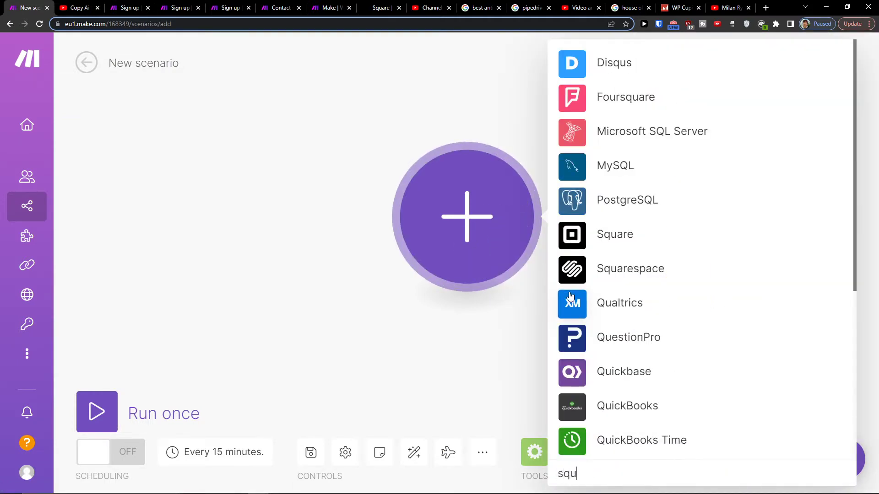
{"action": "type", "text": "are"}
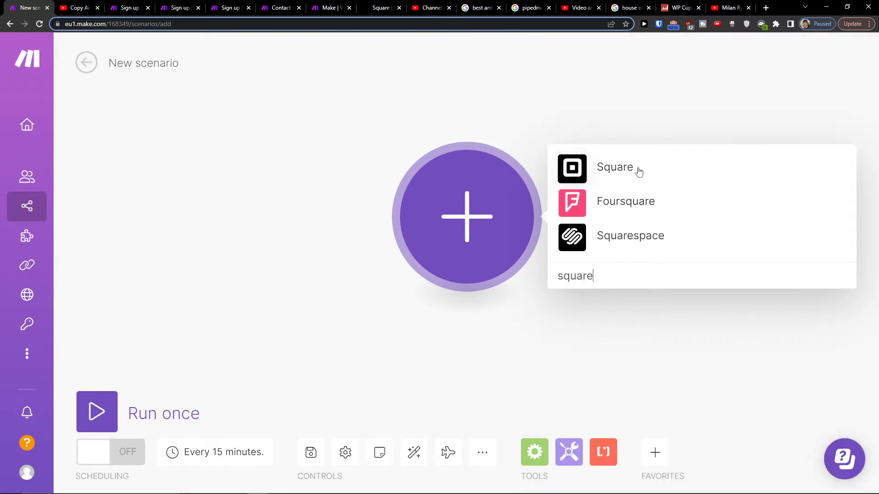
{"action": "key", "text": "BackSpace"}
{"action": "type", "text": "re"}
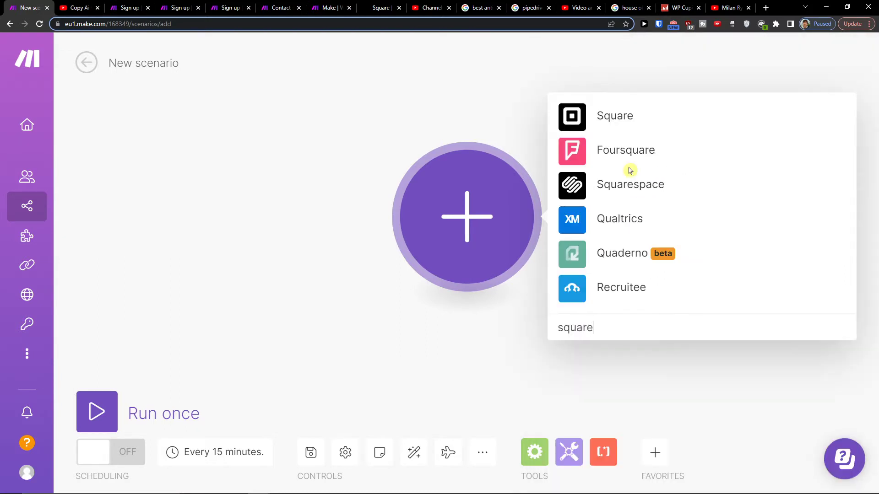
{"action": "left_click", "coordinate": [630, 232]}
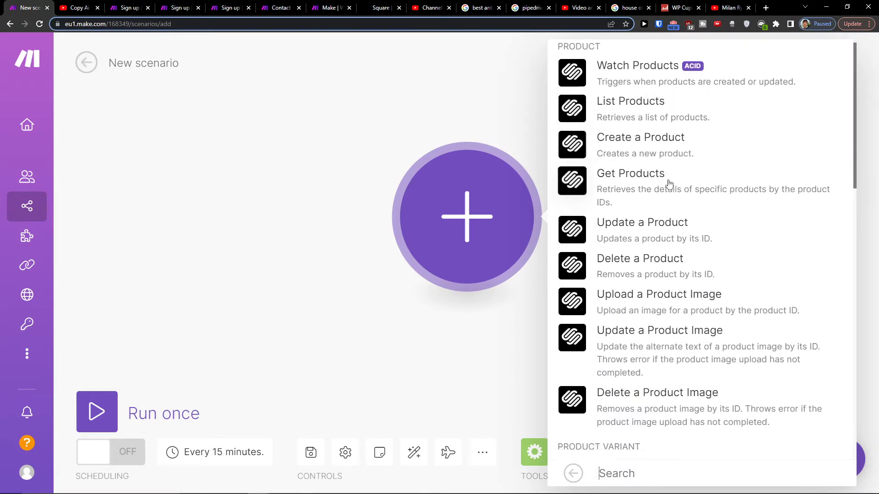
{"action": "scroll", "coordinate": [660, 185], "scroll_direction": "down", "scroll_amount": 4}
{"action": "scroll", "coordinate": [669, 185], "scroll_direction": "down", "scroll_amount": 3}
{"action": "scroll", "coordinate": [659, 206], "scroll_direction": "down", "scroll_amount": 3}
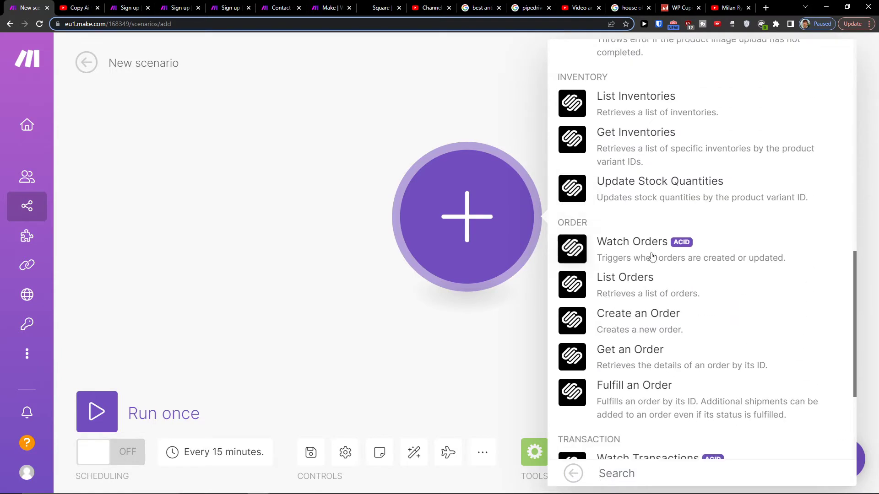
{"action": "left_click", "coordinate": [748, 263]}
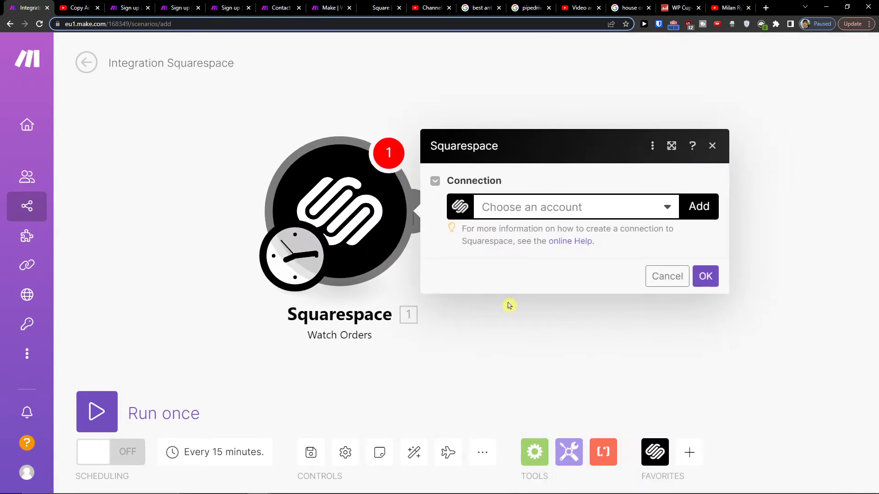
{"action": "left_click", "coordinate": [508, 305]}
Step: Attach a Square 'Create an Order' module after the trigger, leaving its connection unset
{"action": "left_click", "coordinate": [428, 210]}
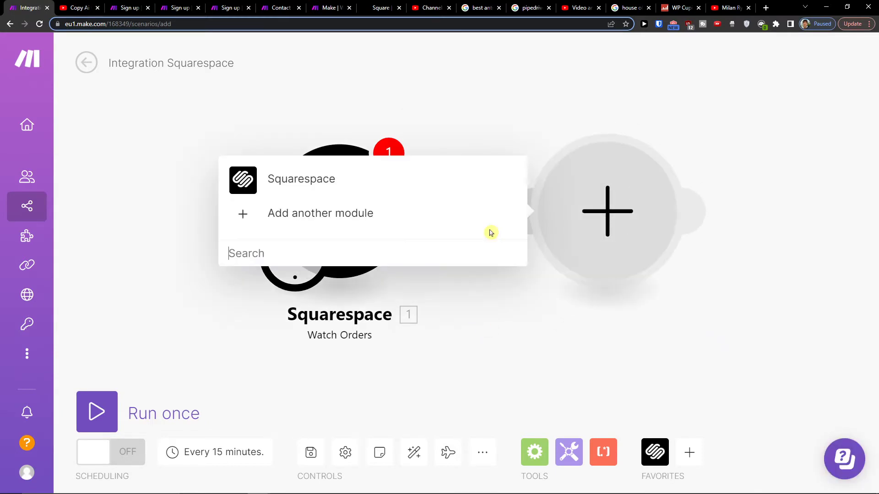
{"action": "type", "text": "square"}
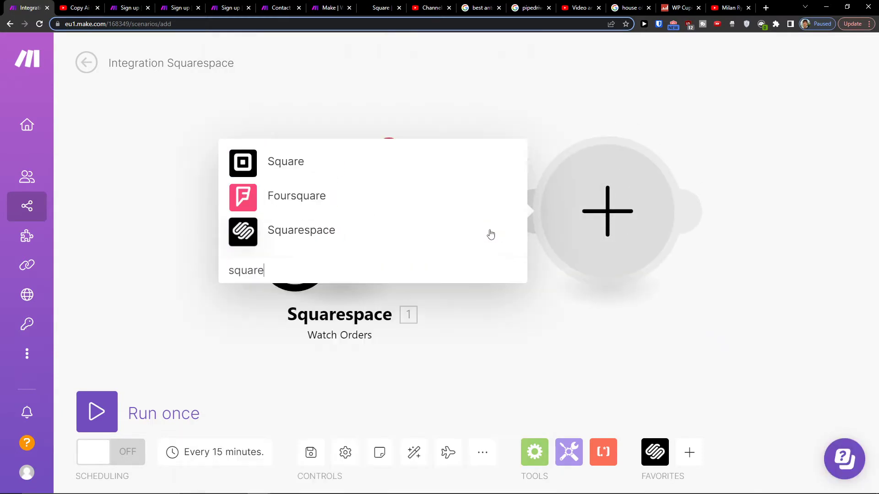
{"action": "left_click", "coordinate": [389, 164]}
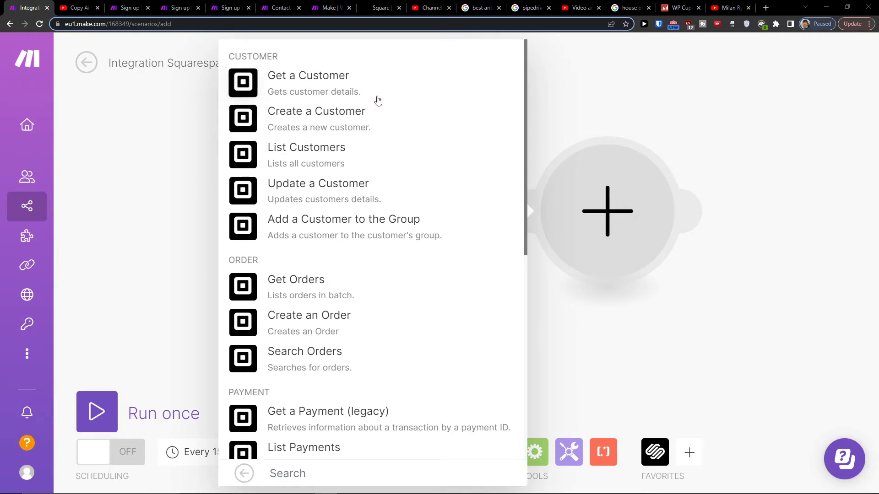
{"action": "scroll", "coordinate": [386, 134], "scroll_direction": "down", "scroll_amount": 2}
{"action": "scroll", "coordinate": [386, 134], "scroll_direction": "down", "scroll_amount": 1}
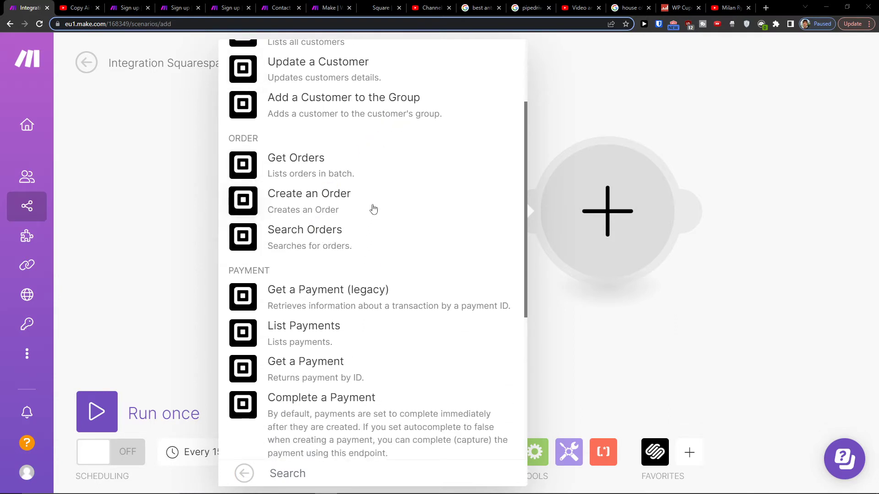
{"action": "scroll", "coordinate": [374, 209], "scroll_direction": "up", "scroll_amount": 1}
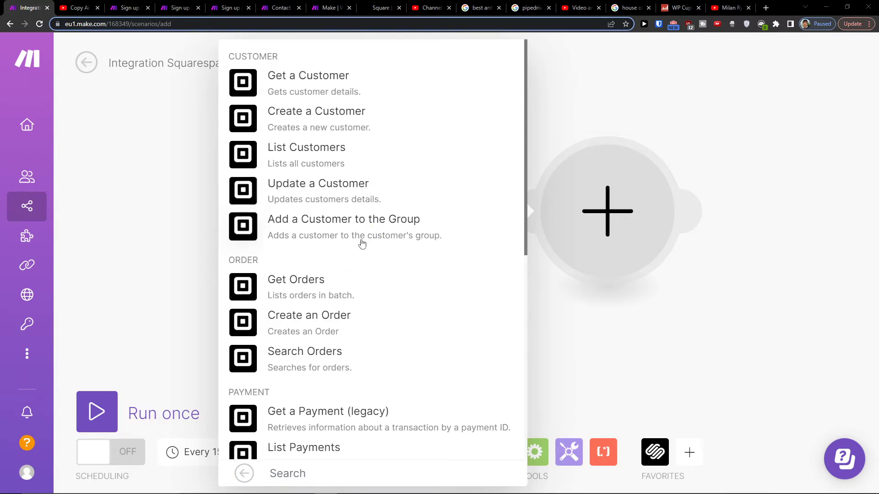
{"action": "left_click", "coordinate": [344, 315]}
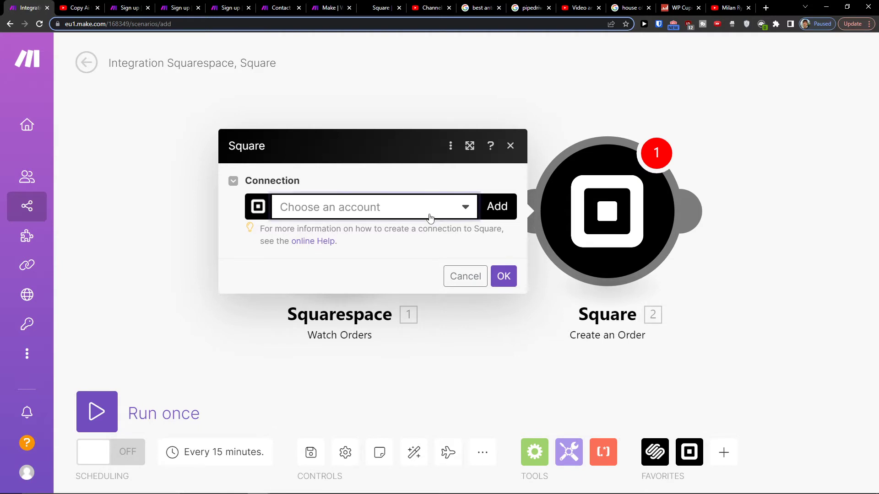
{"action": "left_click", "coordinate": [666, 362]}
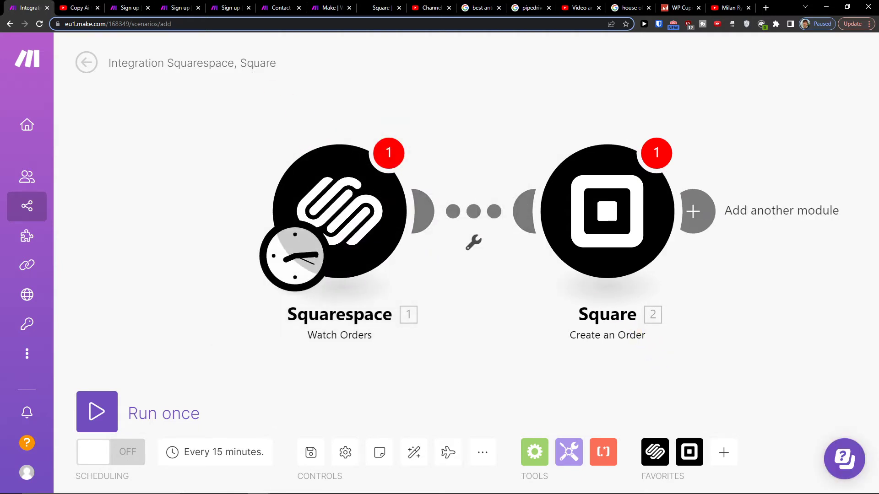
{"action": "left_click", "coordinate": [280, 7]}
{"action": "scroll", "coordinate": [210, 124], "scroll_direction": "up", "scroll_amount": 2}
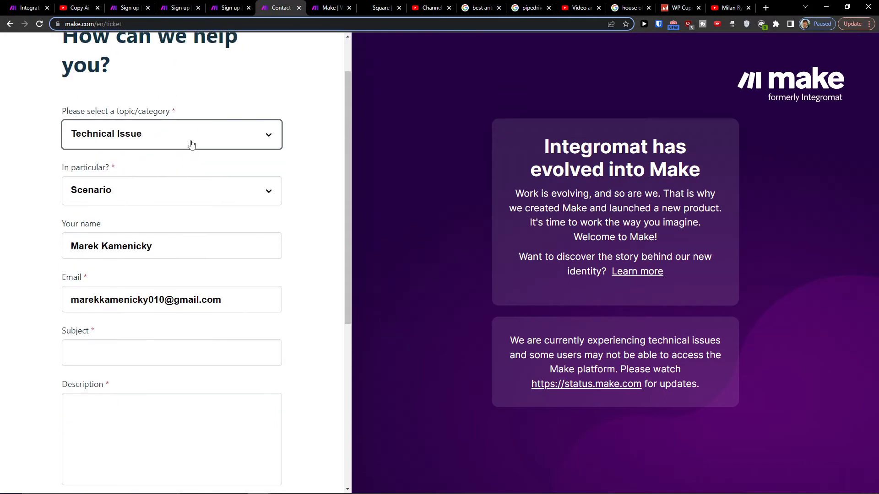
{"action": "left_click", "coordinate": [192, 134]}
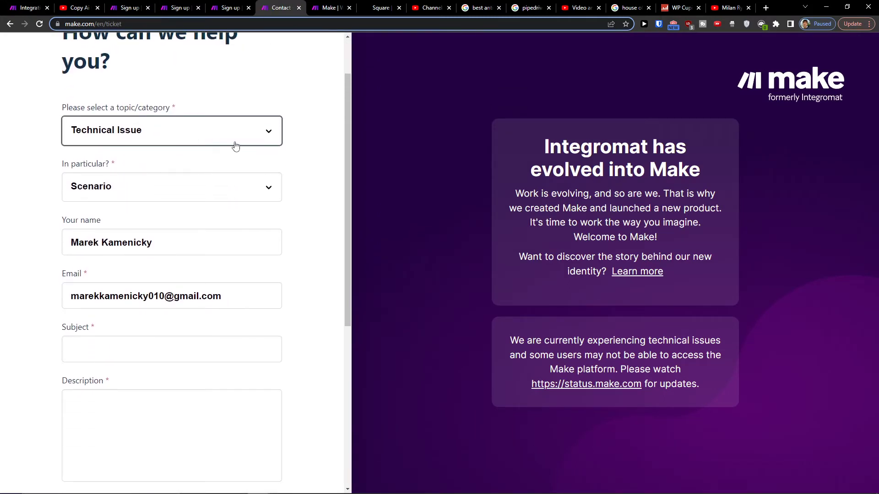
{"action": "key", "text": "Tab"}
{"action": "key", "text": "Tab"}
{"action": "key", "text": "Tab"}
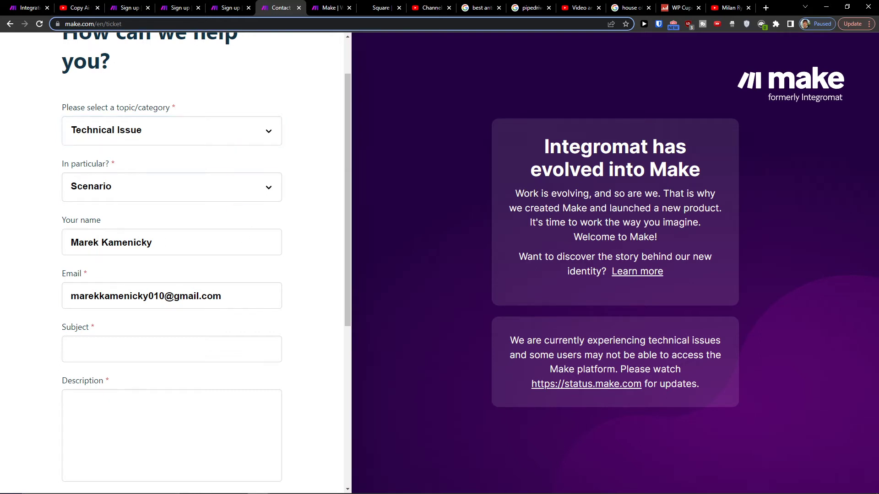
{"action": "key", "text": "Tab"}
{"action": "key", "text": "Tab"}
{"action": "key", "text": "Tab"}
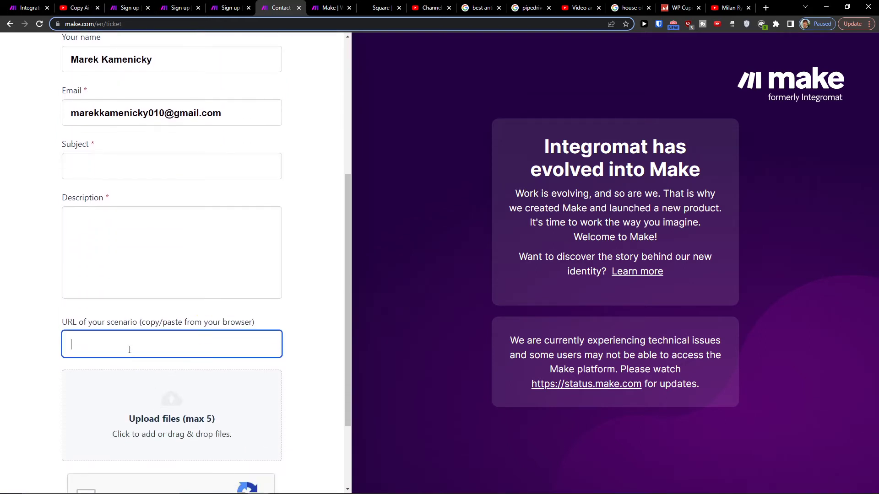
{"action": "scroll", "coordinate": [130, 349], "scroll_direction": "down", "scroll_amount": 3}
{"action": "scroll", "coordinate": [160, 352], "scroll_direction": "up", "scroll_amount": 5}
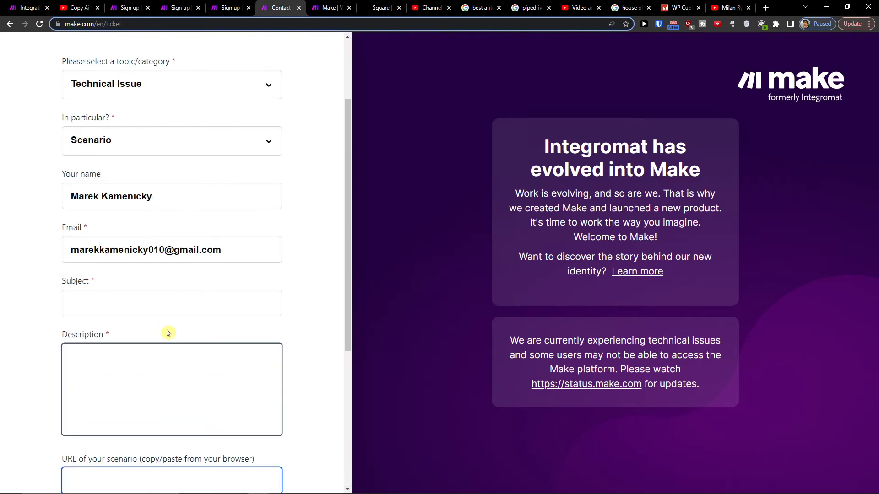
{"action": "left_click", "coordinate": [180, 8]}
{"action": "left_click", "coordinate": [130, 8]}
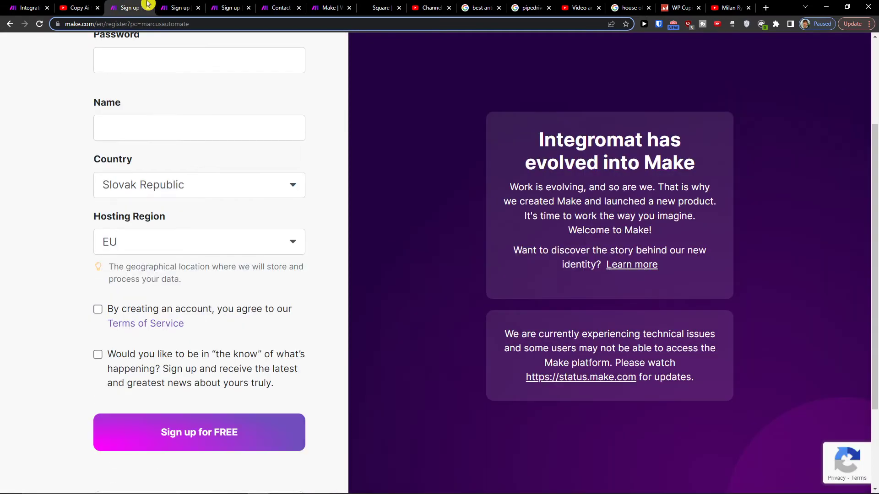
{"action": "left_click", "coordinate": [29, 7]}
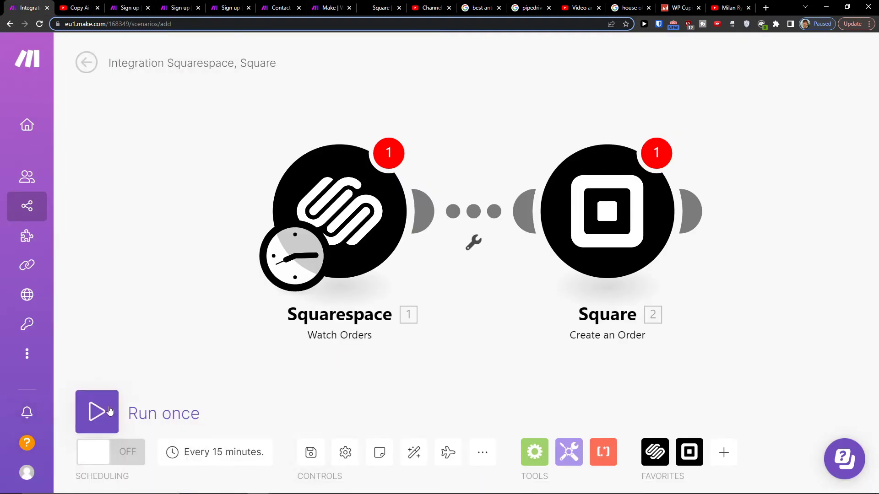
{"action": "mouse_move", "coordinate": [75, 235]}
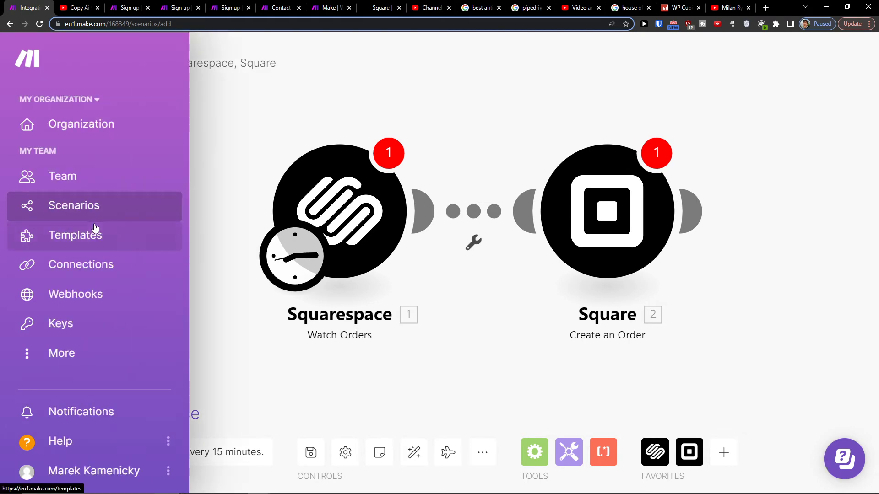
Step: Discard the unsaved scenario, browse Squarespace-filtered templates, then return to All scenarios
{"action": "left_click", "coordinate": [117, 234]}
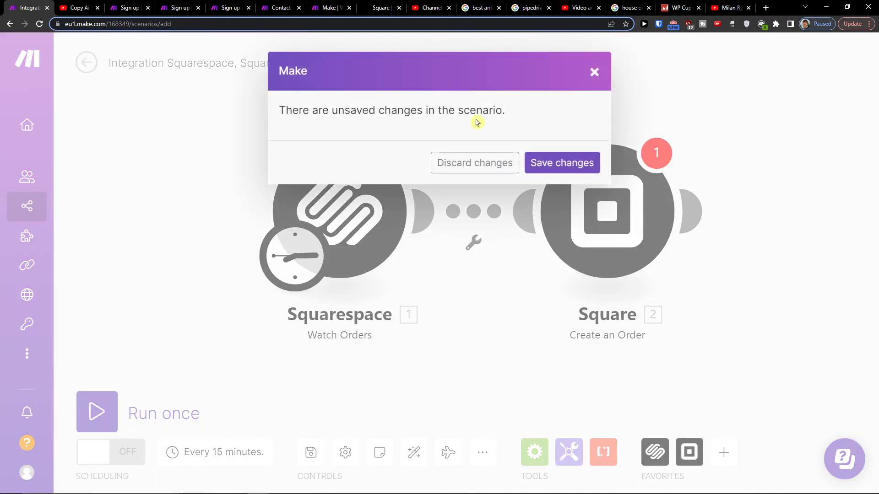
{"action": "left_click", "coordinate": [471, 160]}
{"action": "left_click", "coordinate": [614, 62]}
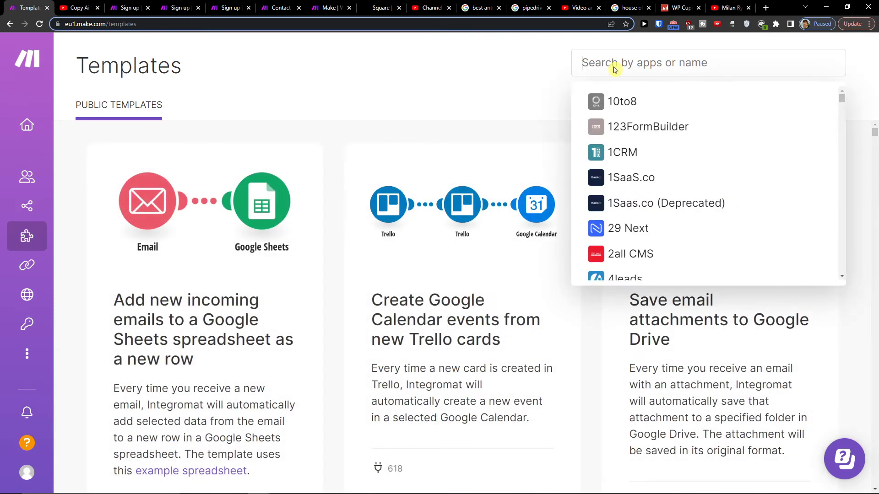
{"action": "type", "text": "squarespace"}
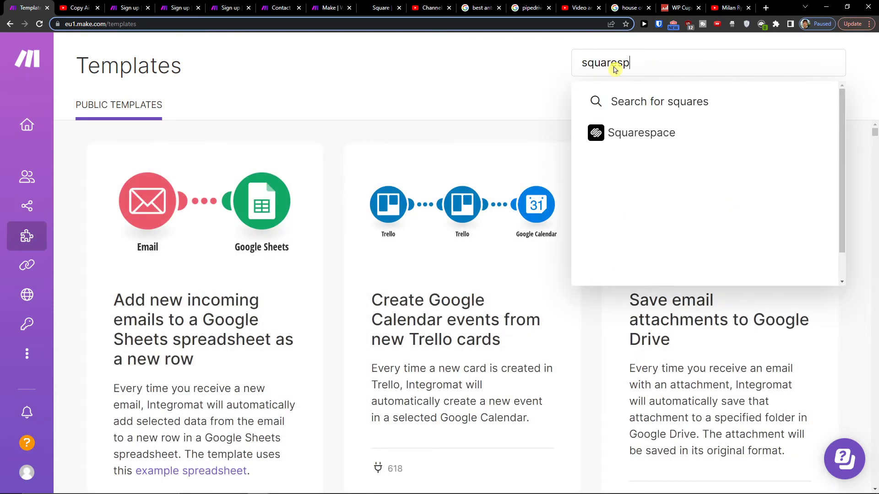
{"action": "left_click", "coordinate": [632, 132]}
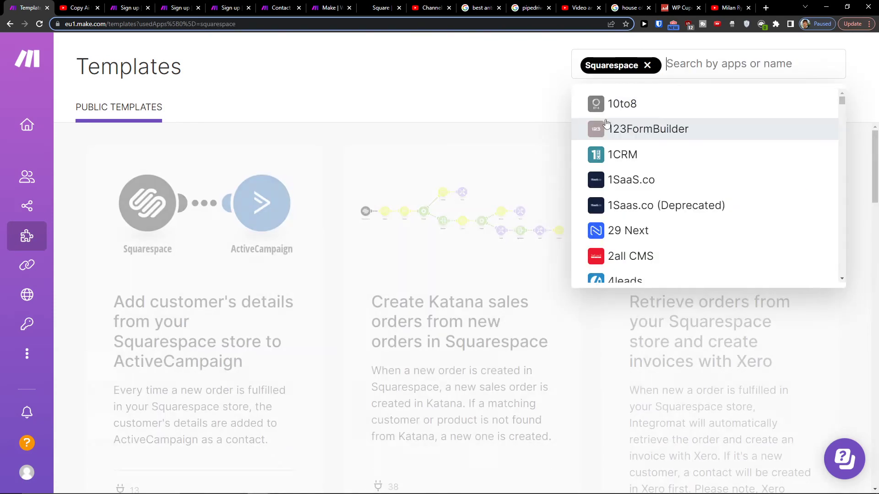
{"action": "left_click", "coordinate": [481, 110]}
{"action": "scroll", "coordinate": [459, 186], "scroll_direction": "down", "scroll_amount": 2}
{"action": "scroll", "coordinate": [458, 186], "scroll_direction": "down", "scroll_amount": 5}
{"action": "scroll", "coordinate": [461, 189], "scroll_direction": "down", "scroll_amount": 3}
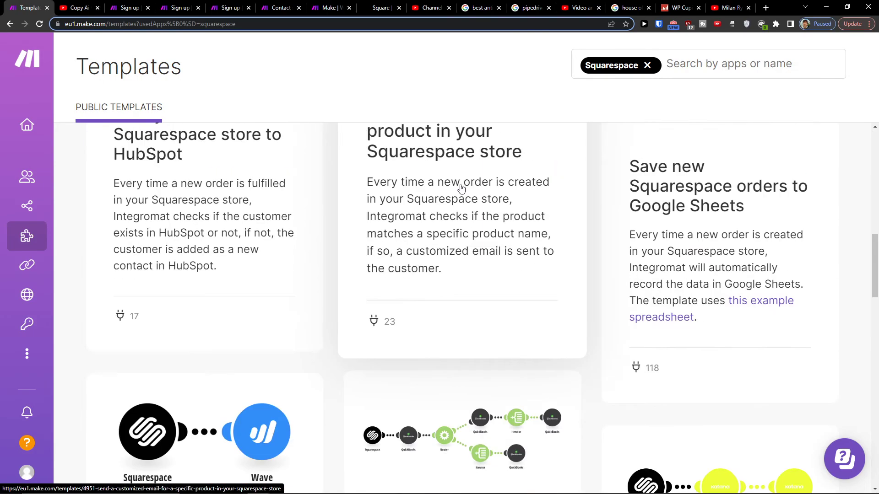
{"action": "scroll", "coordinate": [470, 190], "scroll_direction": "down", "scroll_amount": 3}
{"action": "scroll", "coordinate": [470, 190], "scroll_direction": "down", "scroll_amount": 3}
{"action": "scroll", "coordinate": [516, 199], "scroll_direction": "down", "scroll_amount": 3}
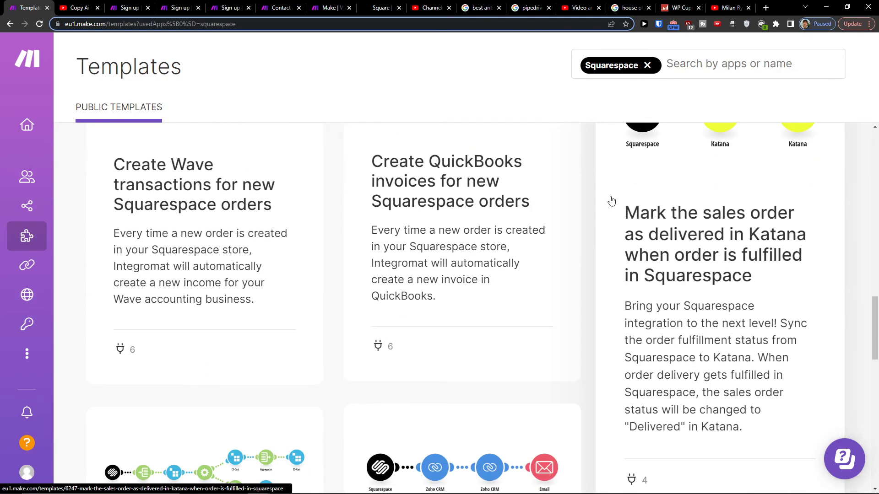
{"action": "scroll", "coordinate": [583, 205], "scroll_direction": "down", "scroll_amount": 3}
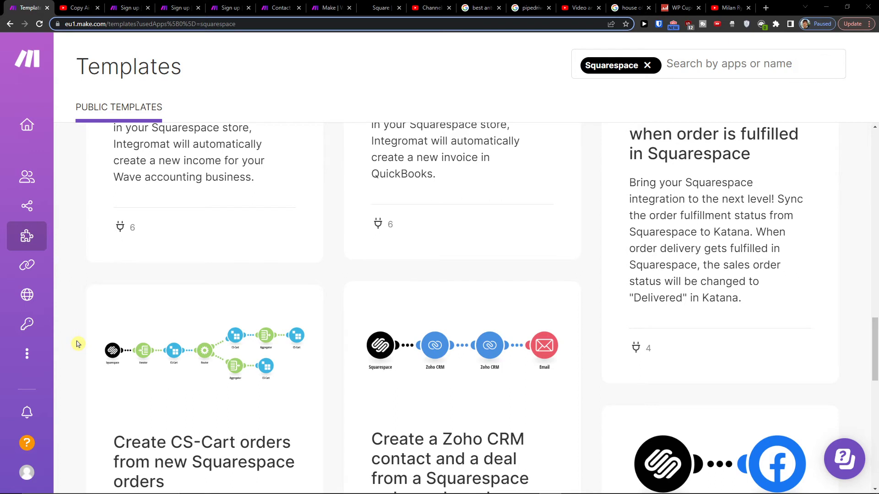
{"action": "left_click", "coordinate": [27, 206]}
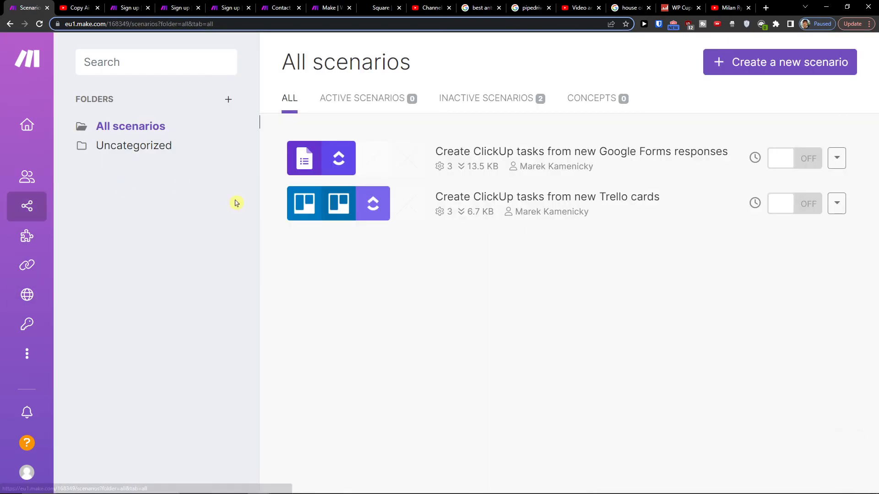